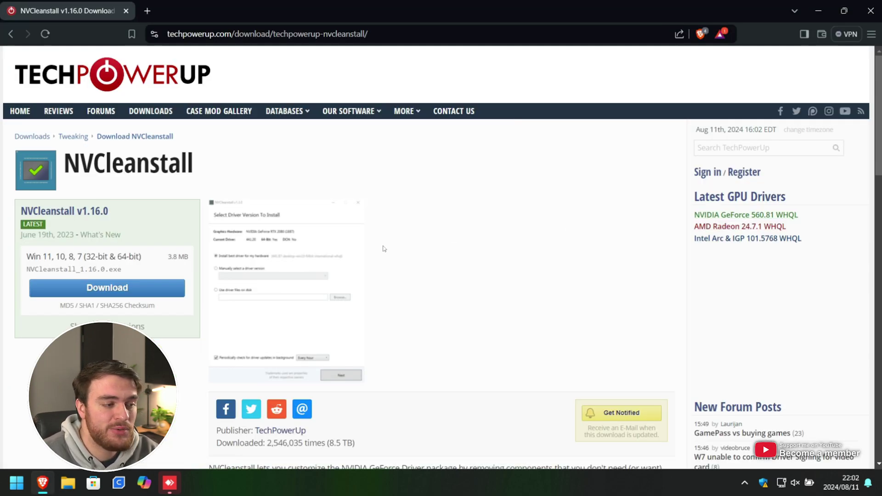
# Download NVCleanstall_1.16.0.exe from TechPowerUp's first listed download server
pyautogui.click(157, 295)
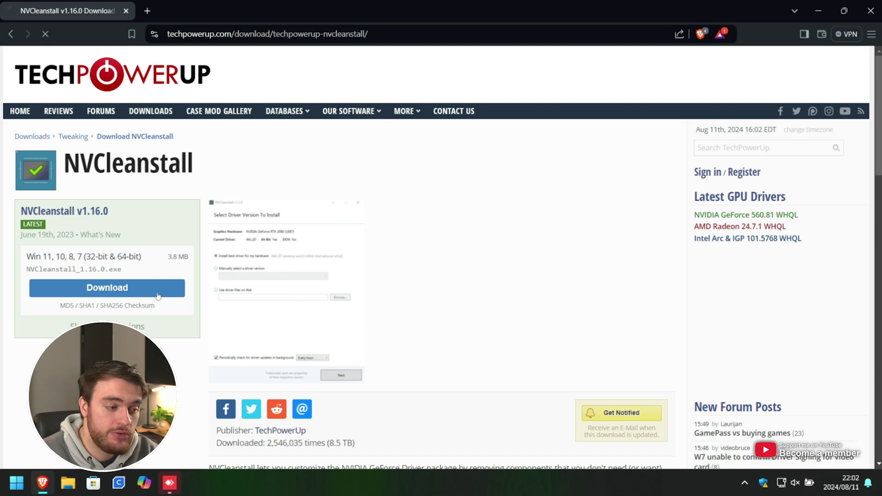
pyautogui.click(77, 298)
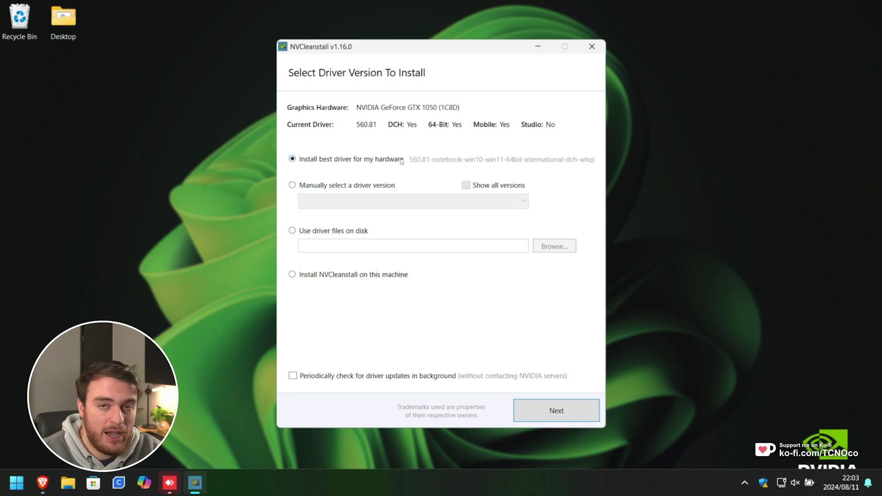
# Browse the manual and full driver version lists, then revert to the best driver, 560.81
pyautogui.click(345, 191)
pyautogui.click(461, 202)
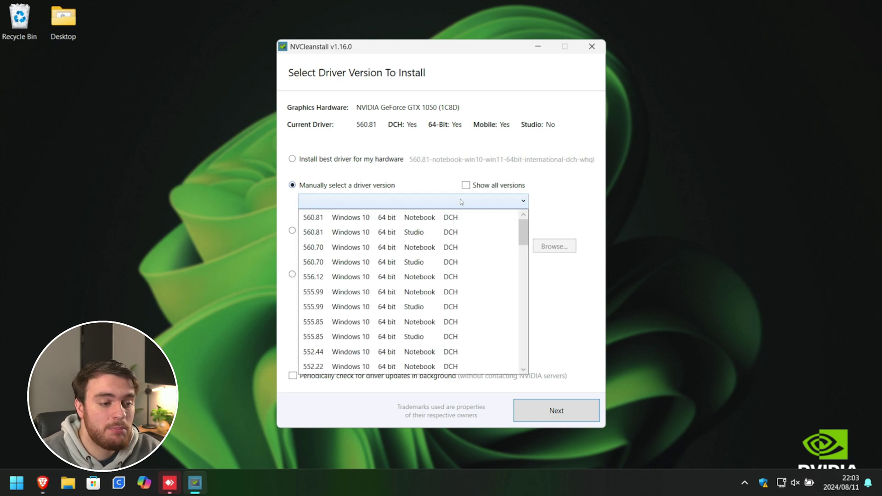
pyautogui.click(484, 189)
pyautogui.click(485, 188)
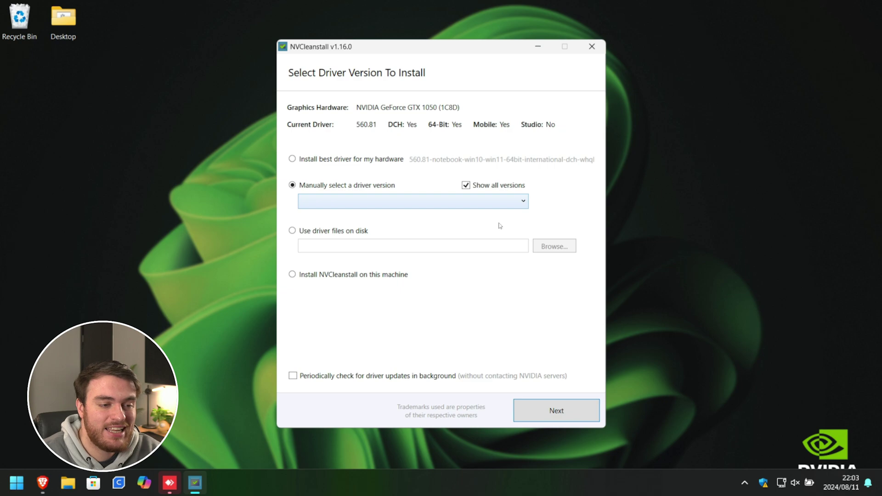
pyautogui.click(500, 202)
pyautogui.click(395, 160)
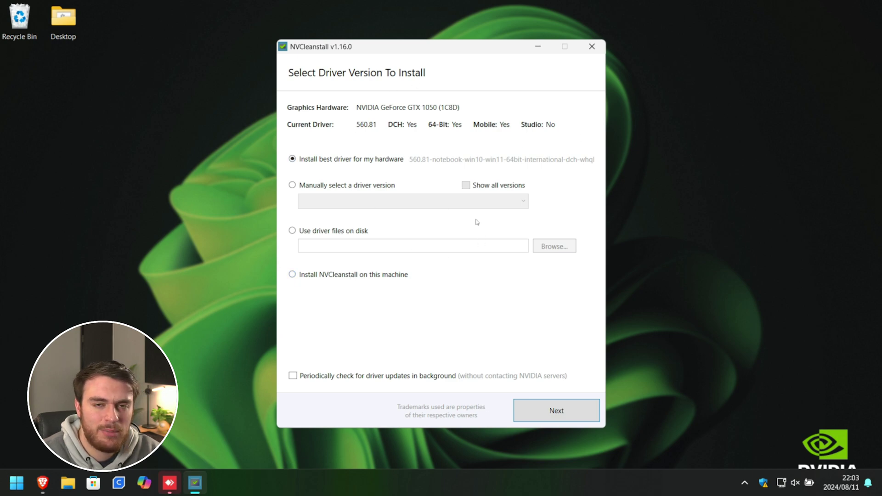
# Advance to component selection and read the Display Driver component description
pyautogui.click(574, 412)
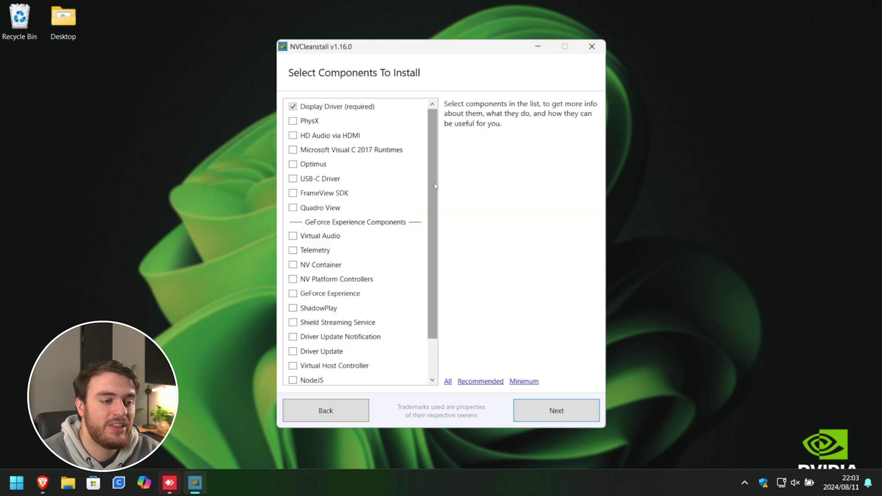
pyautogui.scroll(-1, 435, 186)
pyautogui.scroll(1, 434, 191)
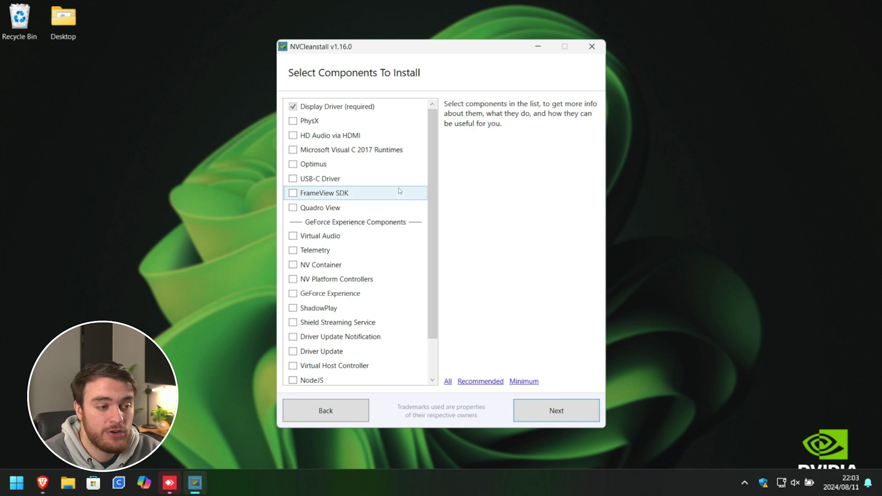
pyautogui.press('Tab')
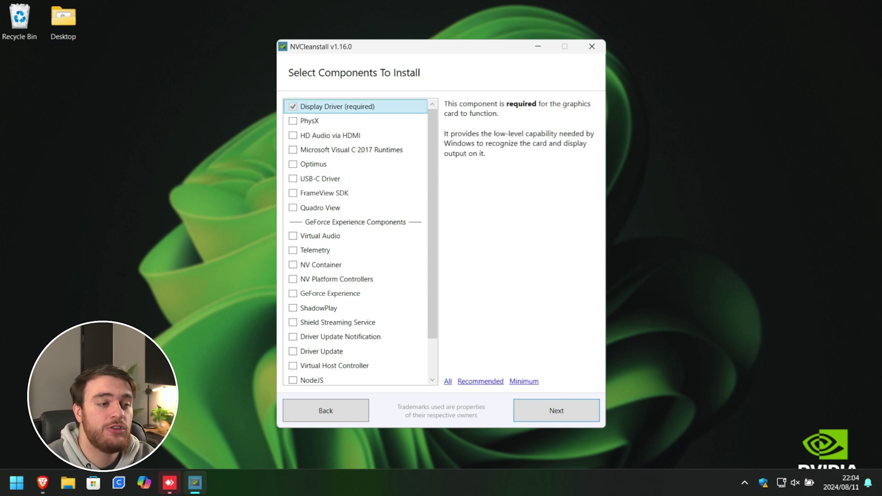
pyautogui.click(509, 198)
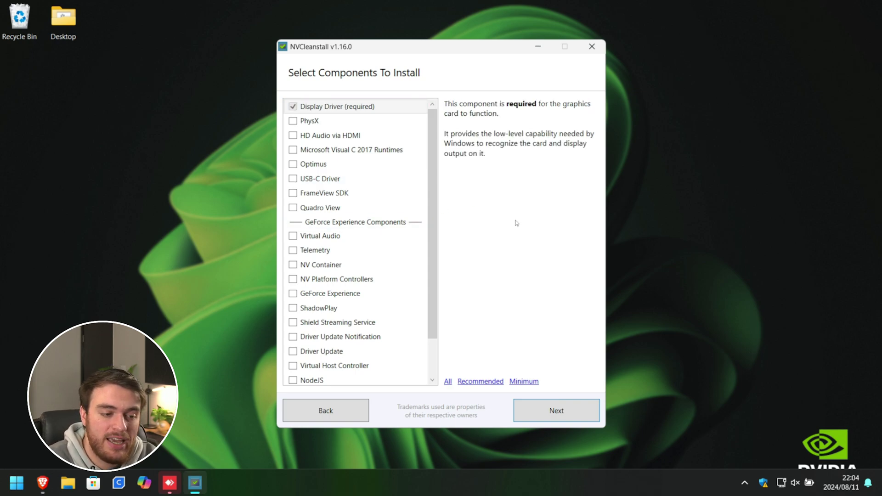
# Try the All, Recommended and Minimum component presets, settling on Recommended
pyautogui.click(448, 382)
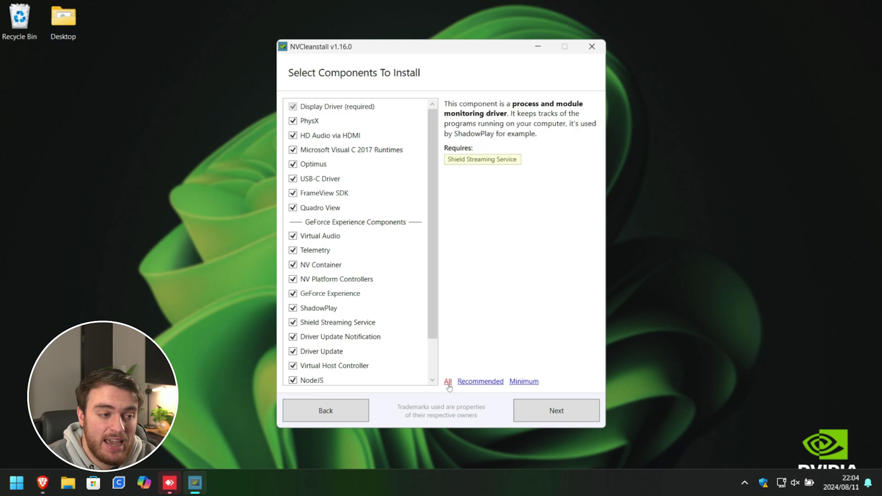
pyautogui.click(480, 383)
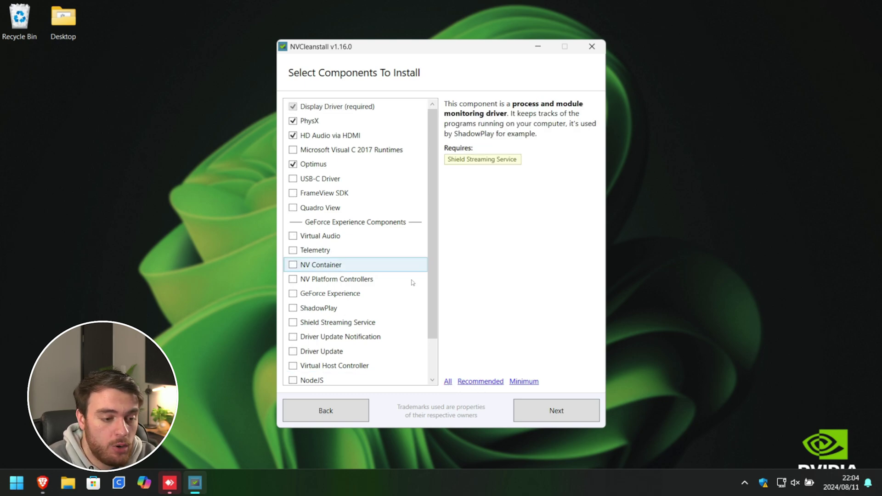
pyautogui.click(523, 382)
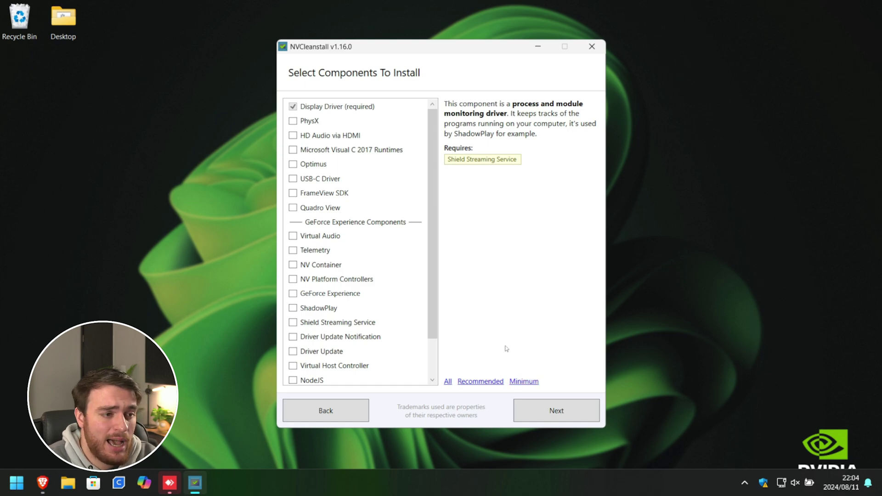
pyautogui.click(476, 385)
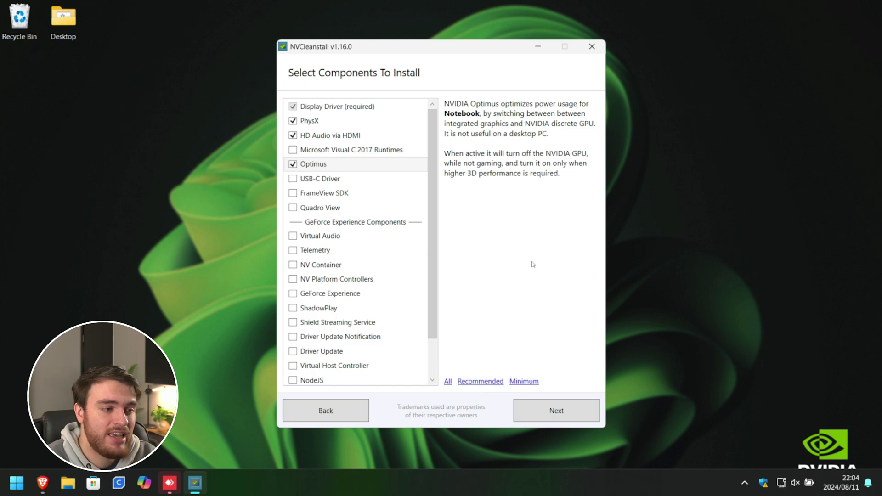
pyautogui.click(415, 164)
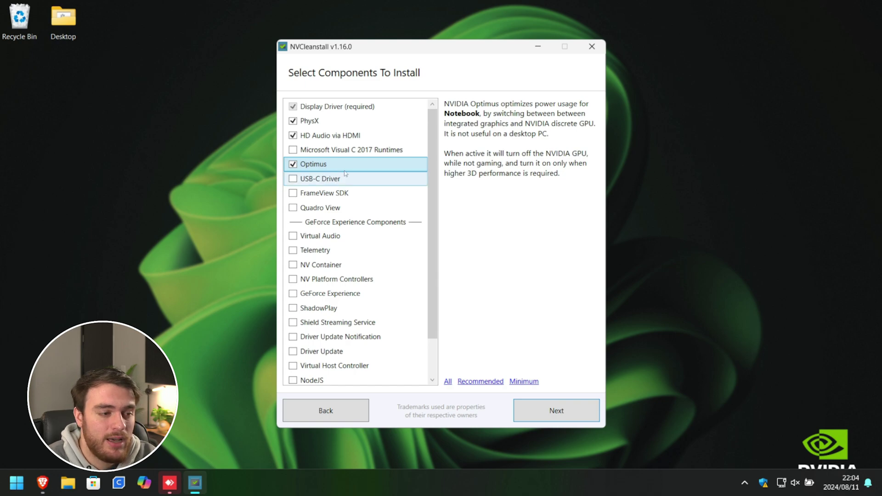
# Untick HD Audio via HDMI and tick Microsoft Visual C 2017 Runtimes
pyautogui.click(380, 135)
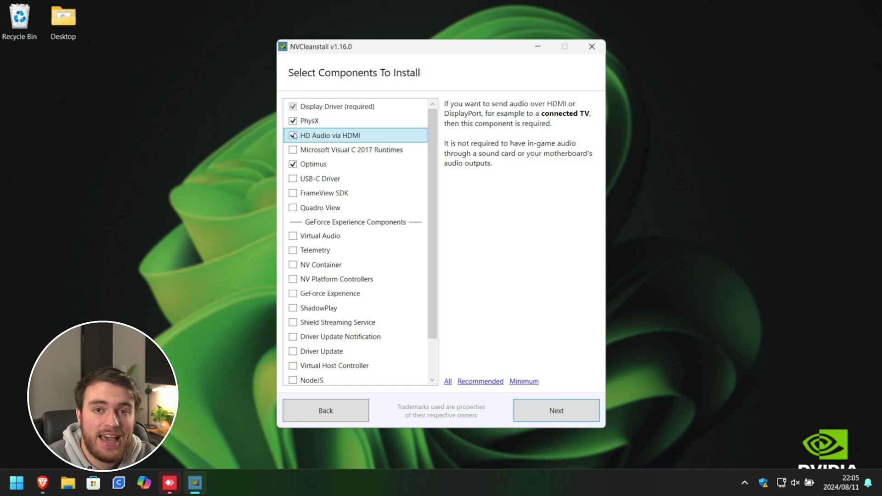
pyautogui.click(294, 137)
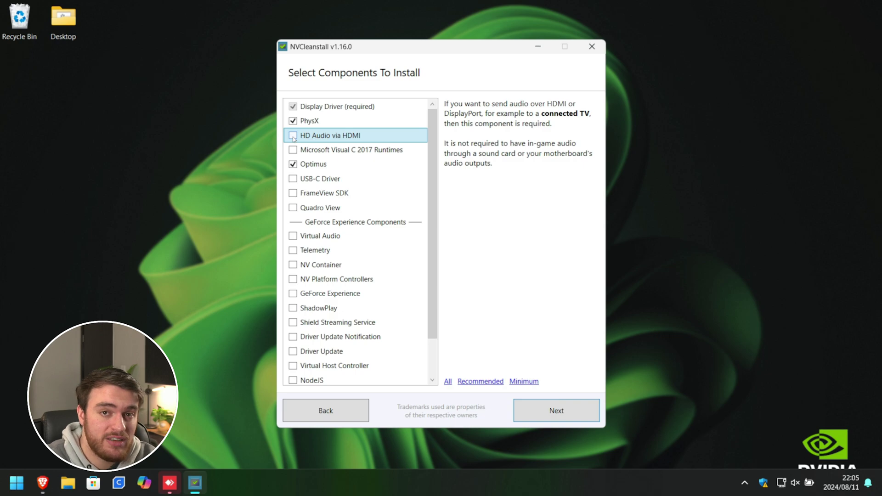
pyautogui.click(364, 154)
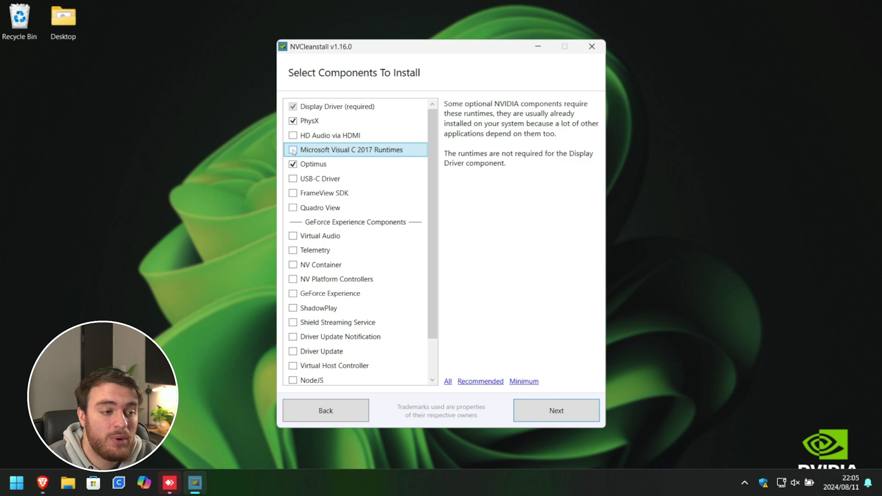
pyautogui.click(293, 150)
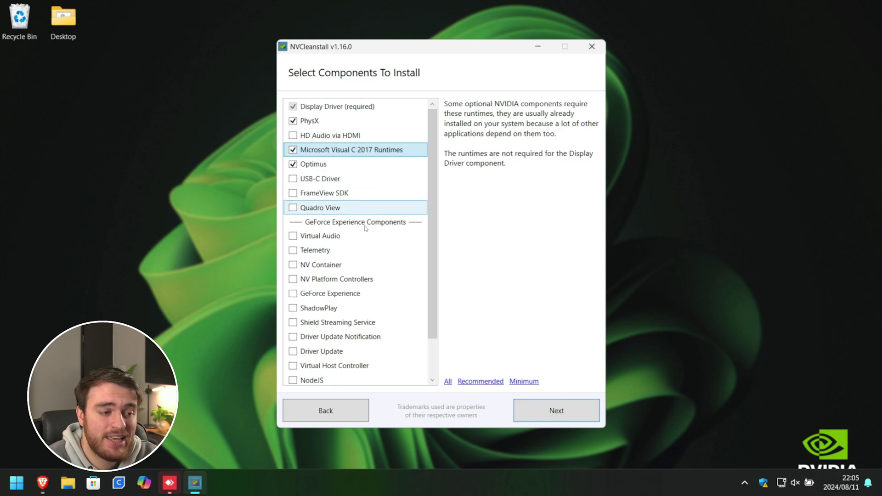
# Read the USB-C Driver, FrameView SDK and Quadro View descriptions, leaving them unticked
pyautogui.click(336, 182)
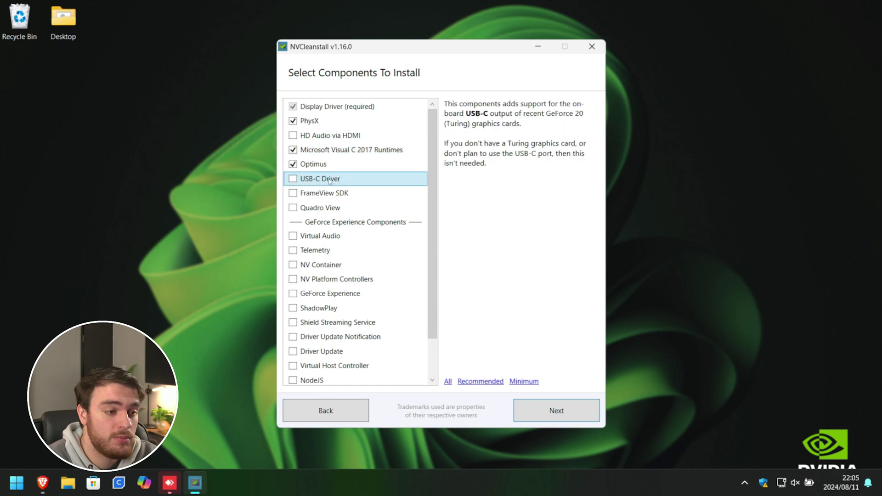
pyautogui.click(352, 195)
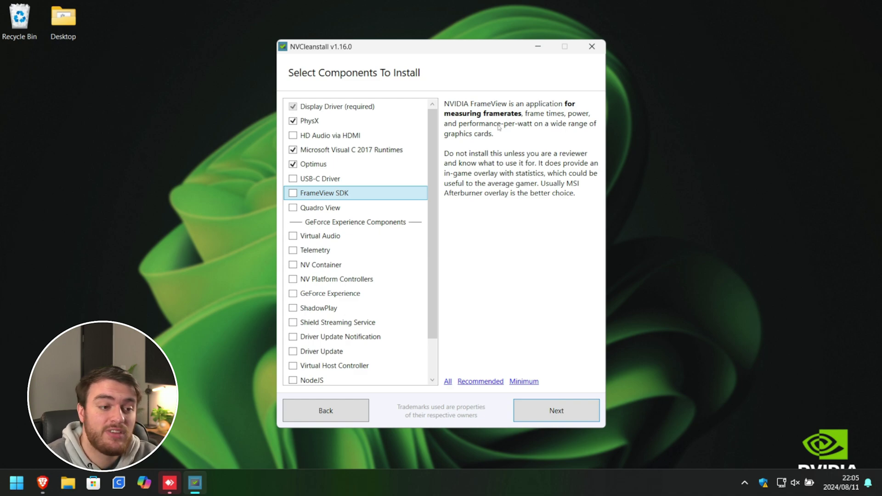
pyautogui.click(339, 209)
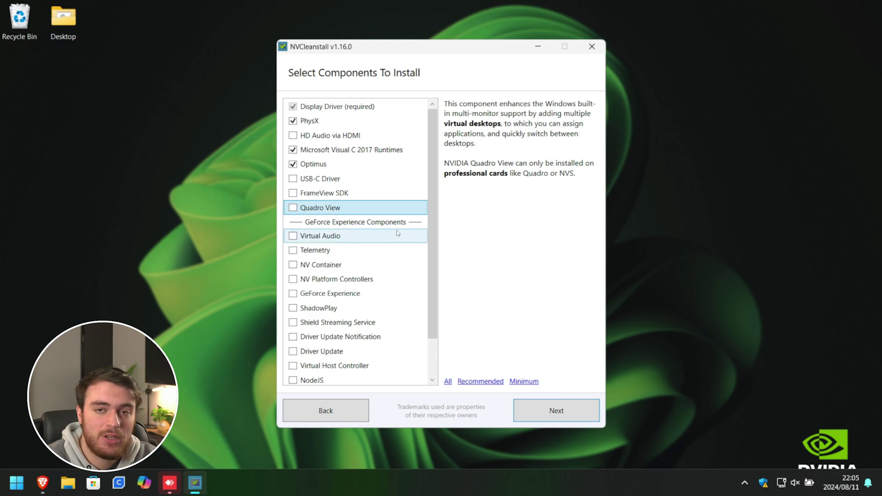
pyautogui.scroll(-1, 393, 223)
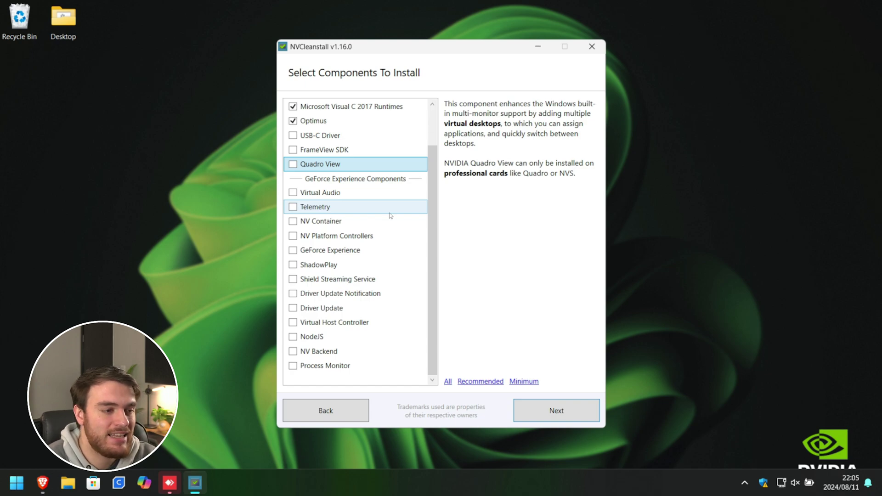
# Review descriptions of PhysX, HD Audio, Visual C 2017, Optimus, Virtual Audio, NV Container and ShadowPlay
pyautogui.scroll(1, 377, 192)
pyautogui.click(357, 121)
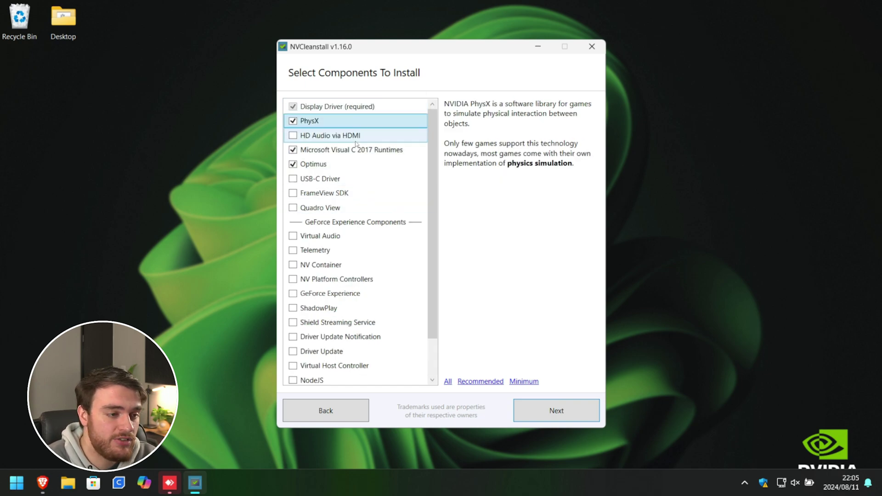
pyautogui.click(357, 141)
pyautogui.click(363, 149)
pyautogui.click(367, 164)
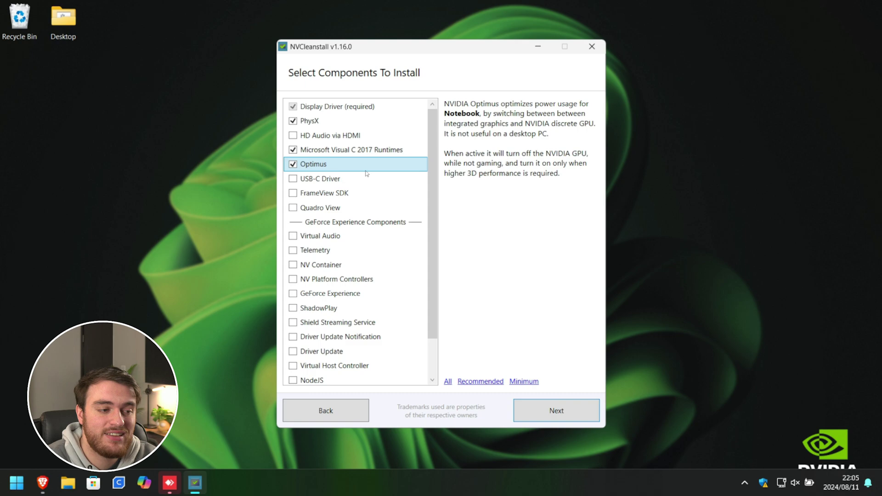
pyautogui.scroll(-1, 374, 193)
pyautogui.click(365, 197)
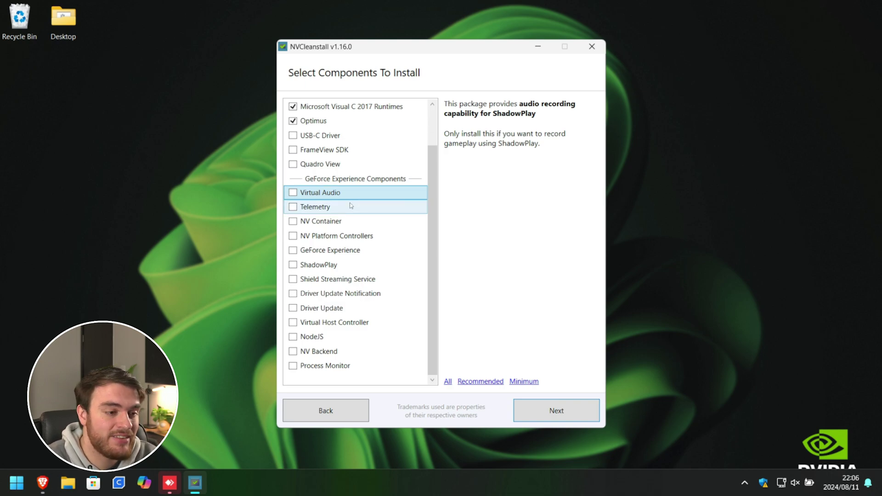
pyautogui.click(349, 221)
pyautogui.click(349, 236)
pyautogui.click(350, 265)
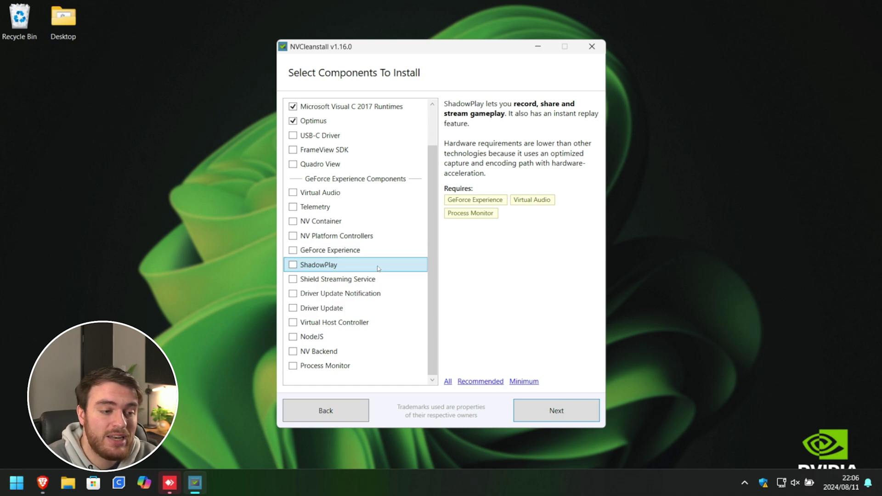
# Tick GeForce Experience, ShadowPlay, Virtual Audio, Process Monitor and NodeJS
pyautogui.click(293, 250)
pyautogui.click(299, 264)
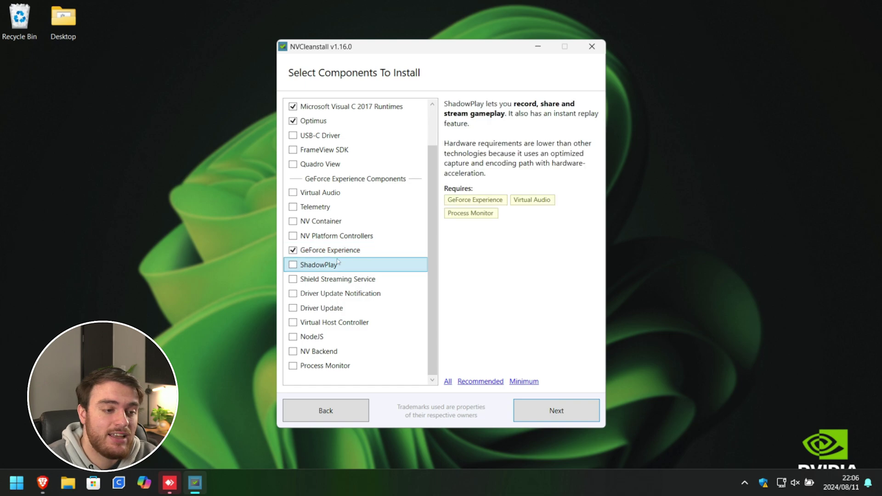
pyautogui.click(292, 193)
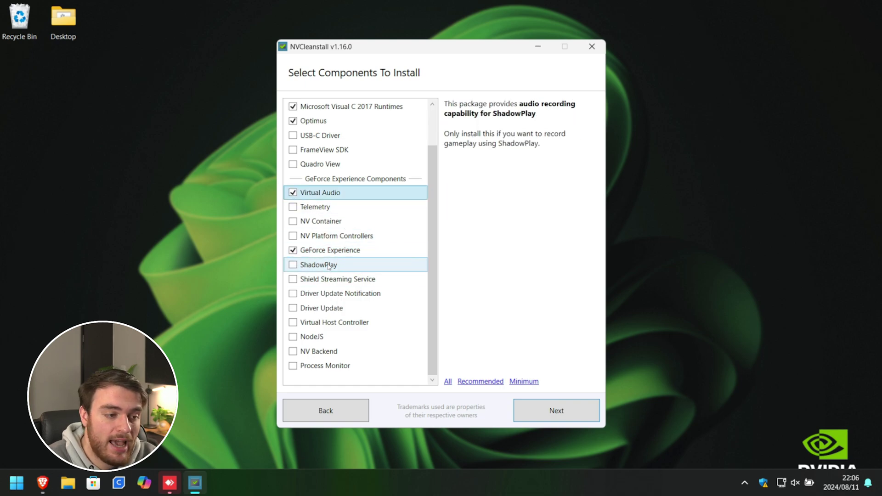
pyautogui.click(292, 366)
pyautogui.click(293, 265)
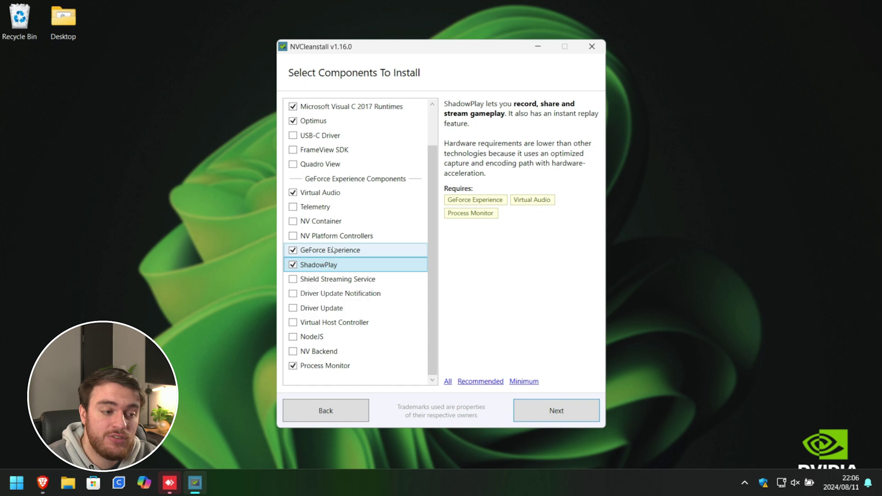
pyautogui.click(334, 250)
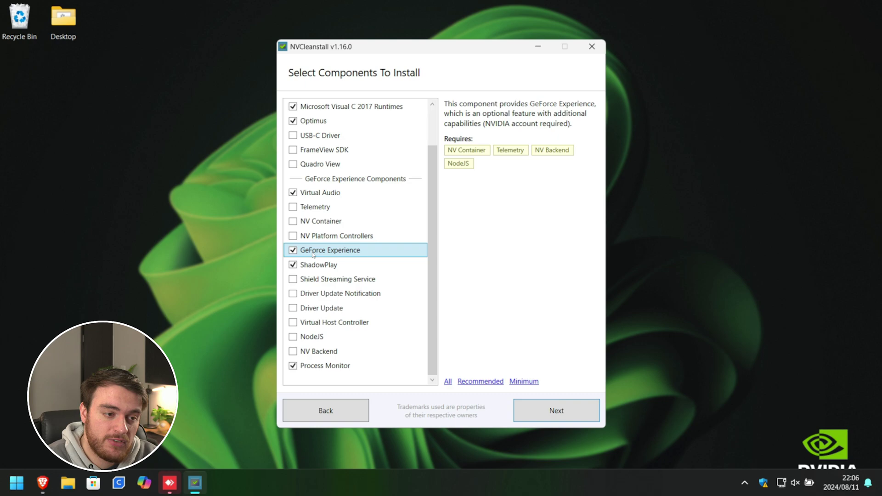
pyautogui.click(312, 337)
pyautogui.click(293, 337)
pyautogui.click(324, 253)
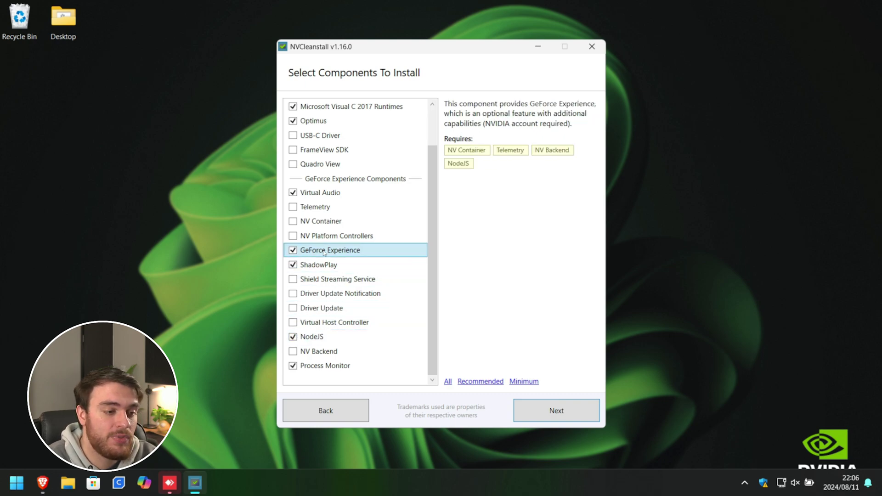
# Tick the Telemetry, NV Backend and NV Container components required by GeForce Experience
pyautogui.click(304, 208)
pyautogui.click(293, 207)
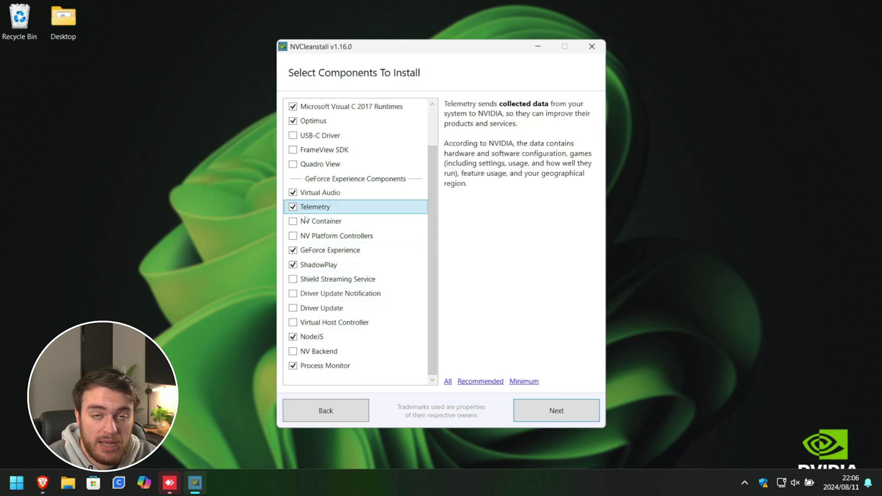
pyautogui.click(324, 251)
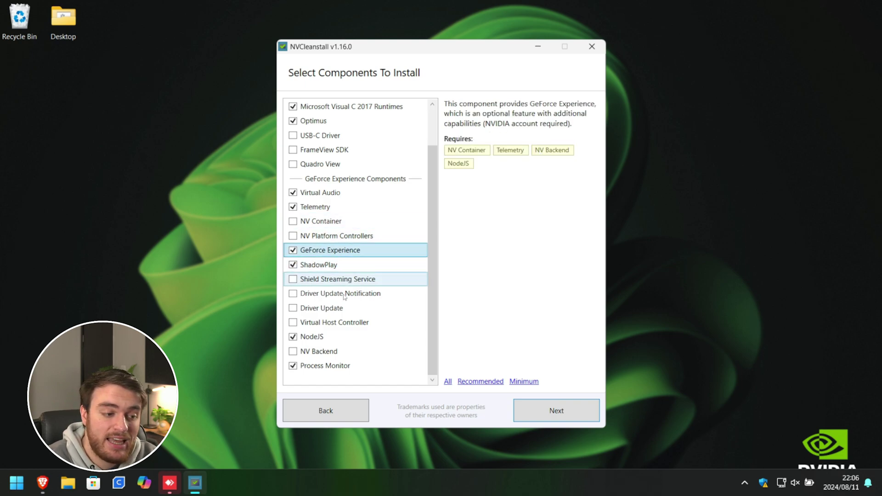
pyautogui.click(293, 351)
pyautogui.click(329, 252)
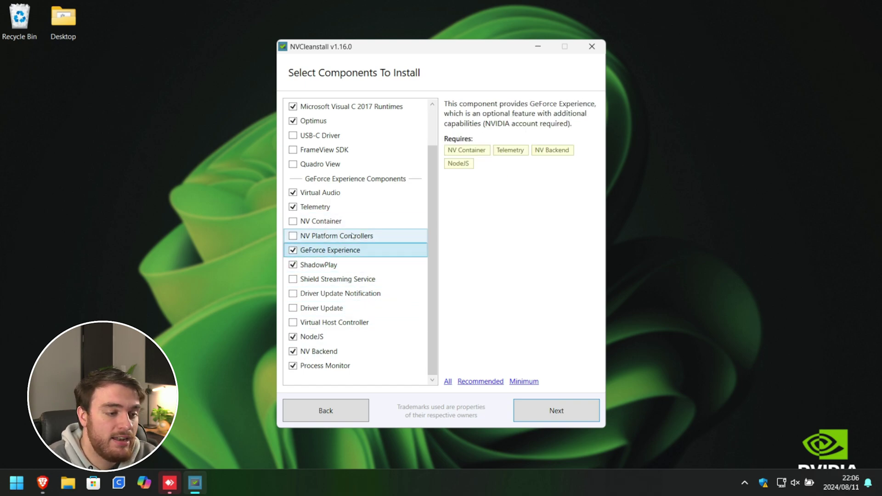
pyautogui.click(327, 222)
pyautogui.click(293, 221)
pyautogui.click(336, 253)
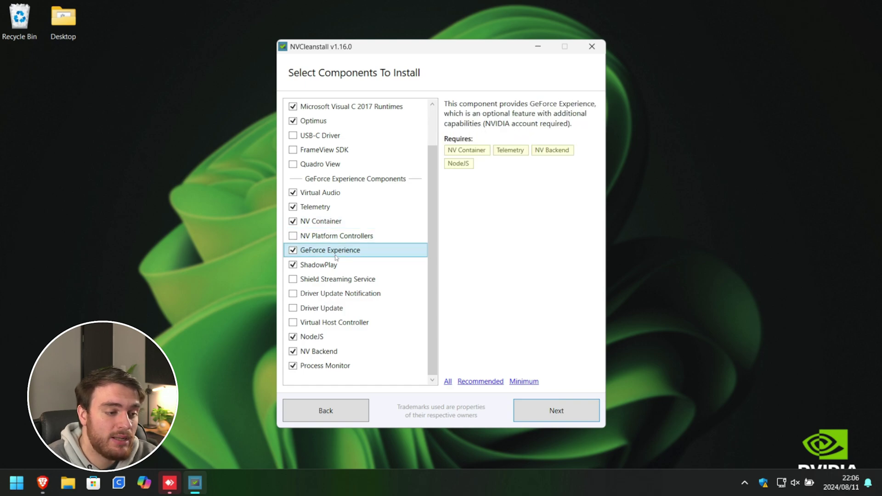
# Recheck the GeForce Experience, ShadowPlay and Process Monitor requirements, then tick Shield Streaming Service
pyautogui.click(361, 197)
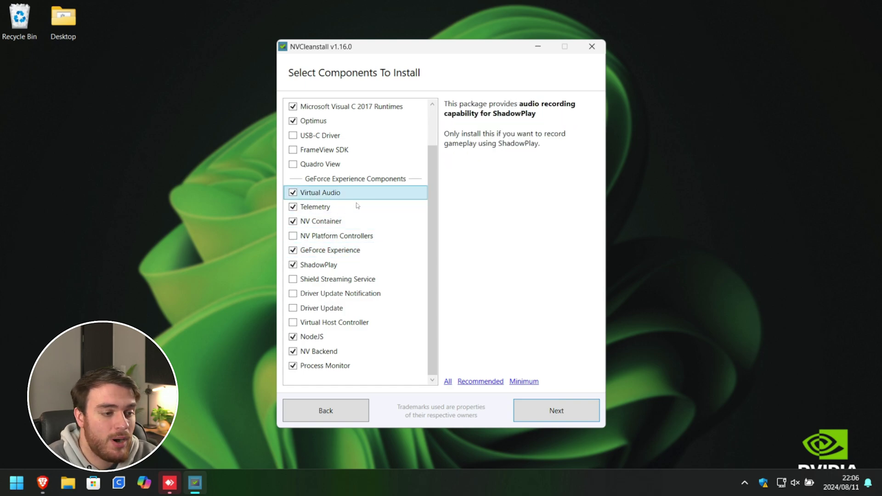
pyautogui.click(361, 208)
pyautogui.click(363, 250)
pyautogui.click(363, 265)
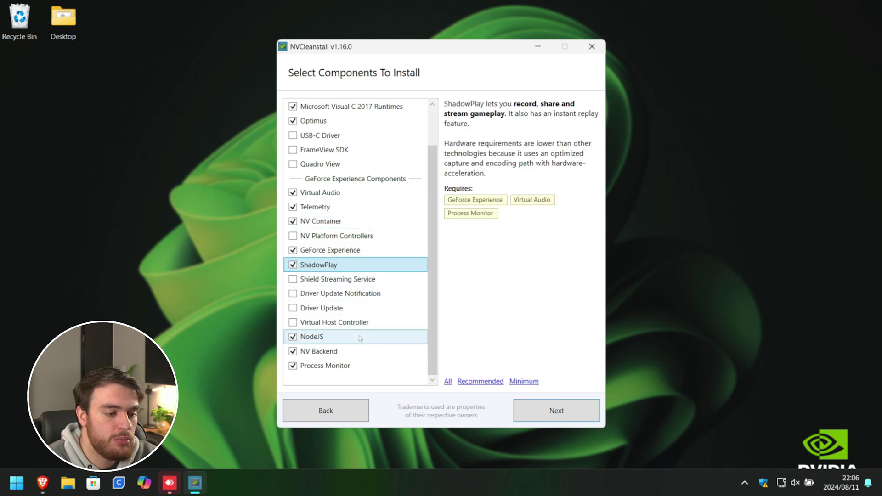
pyautogui.click(360, 365)
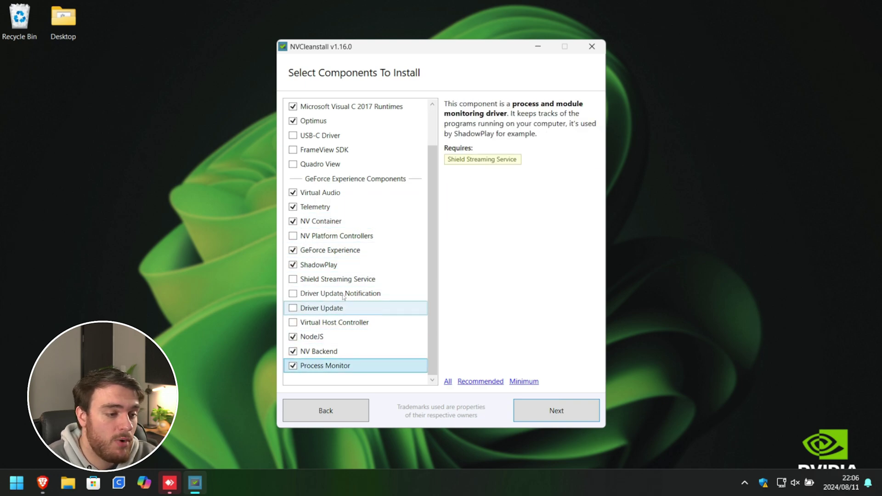
pyautogui.click(292, 281)
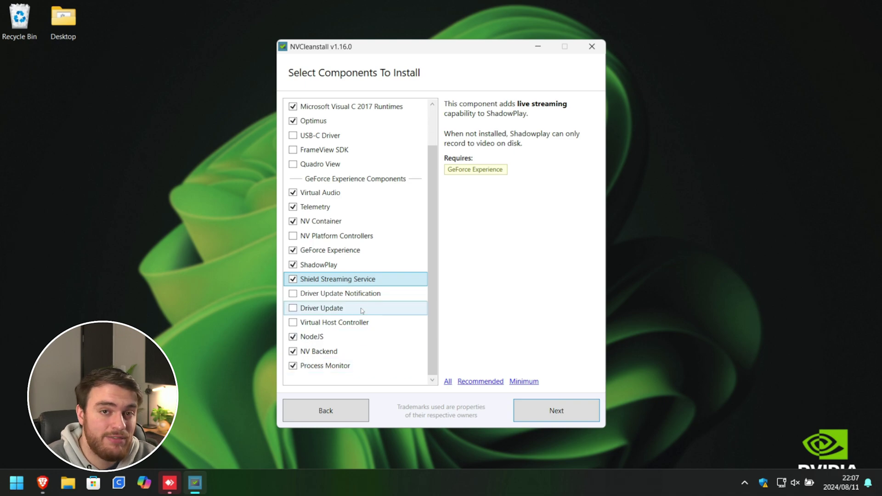
# Reset to the Recommended components plus Visual C 2017 Runtimes and proceed to Installation Tweaks
pyautogui.scroll(1, 359, 314)
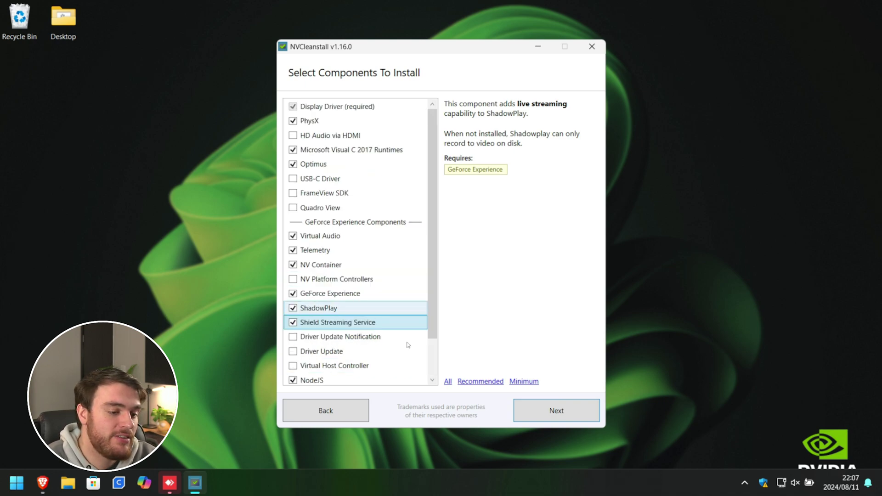
pyautogui.click(481, 381)
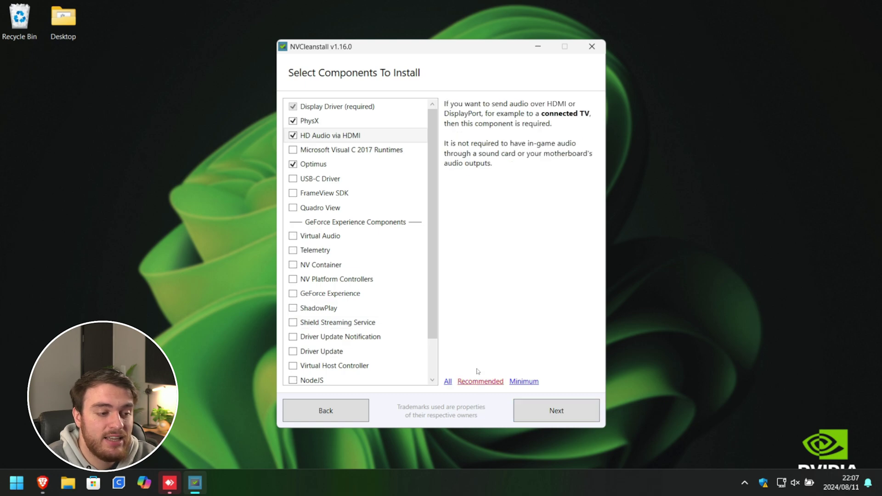
pyautogui.click(293, 150)
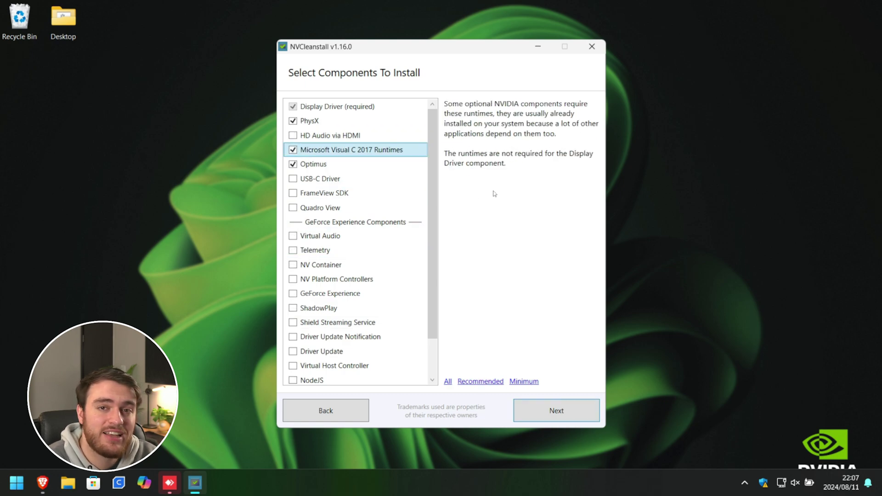
pyautogui.click(547, 411)
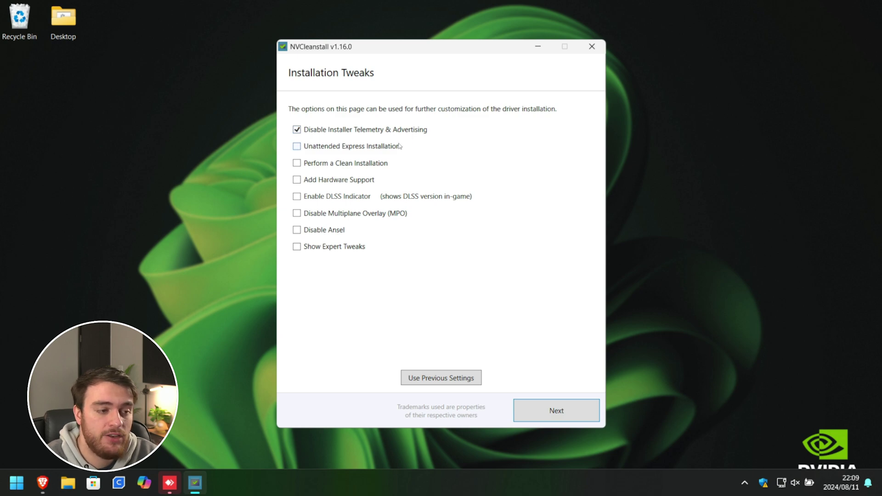
# Enable Unattended Express Installation, leaving Add Hardware Support and Disable MPO unticked after trying them
pyautogui.click(381, 147)
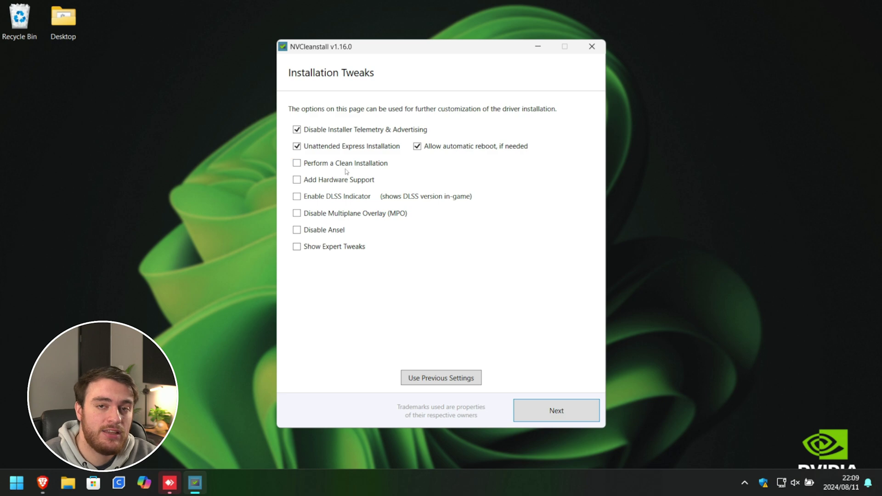
pyautogui.click(351, 181)
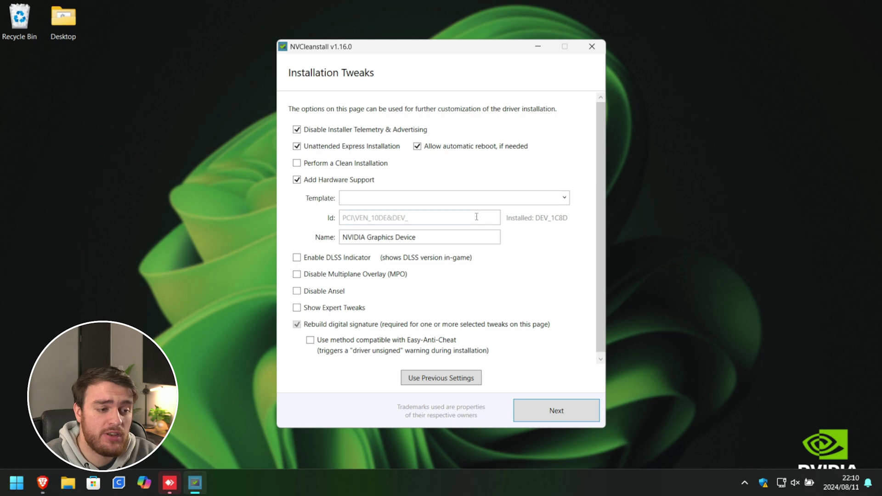
pyautogui.click(334, 182)
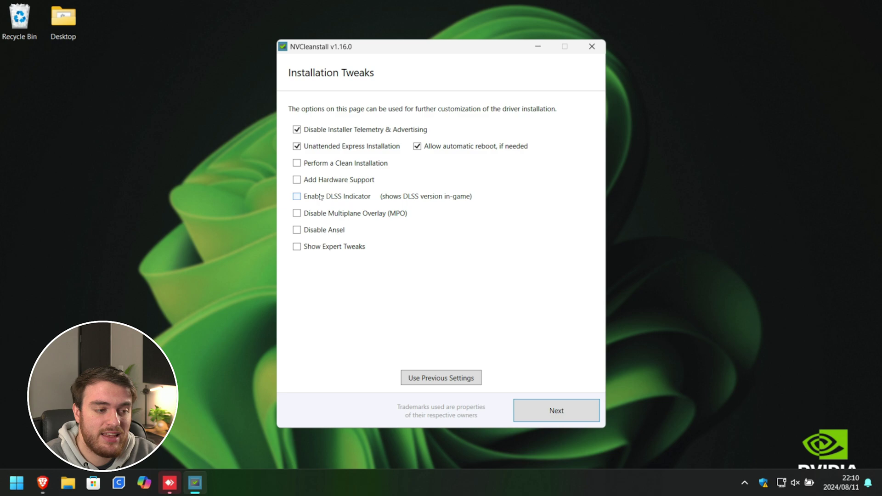
pyautogui.click(349, 214)
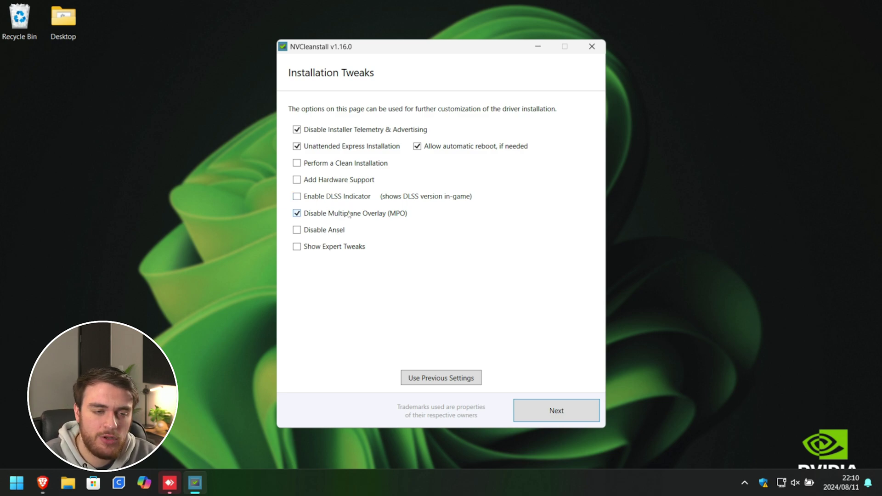
pyautogui.click(349, 214)
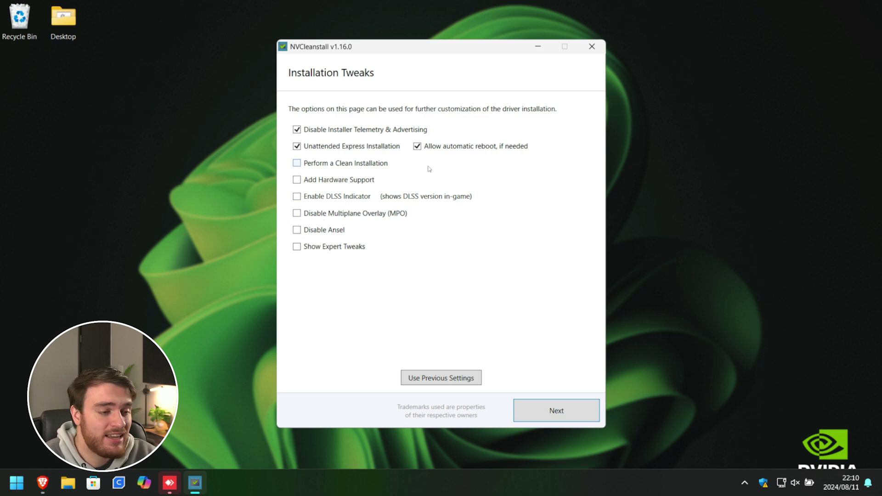
pyautogui.click(330, 249)
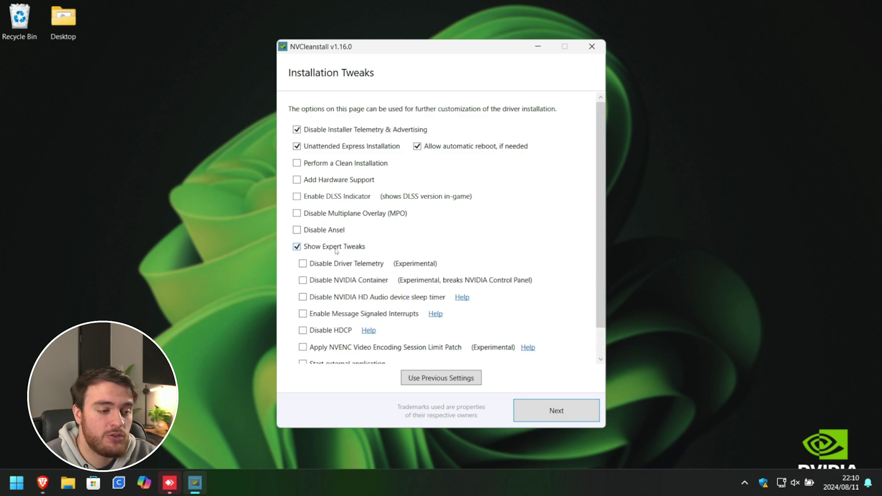
pyautogui.scroll(-1, 363, 267)
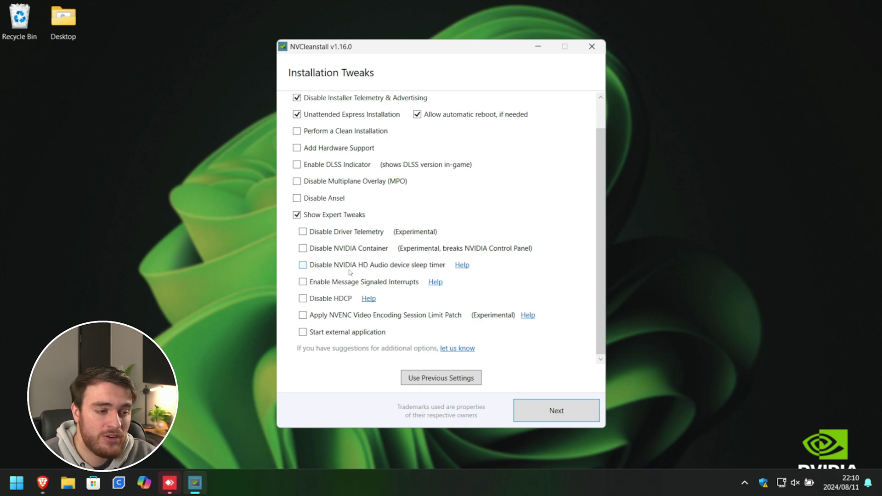
pyautogui.click(363, 233)
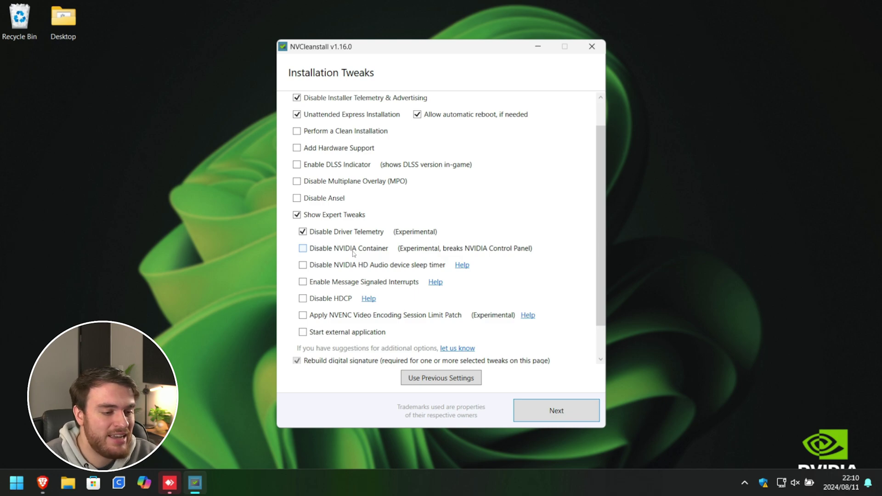
pyautogui.scroll(-1, 354, 254)
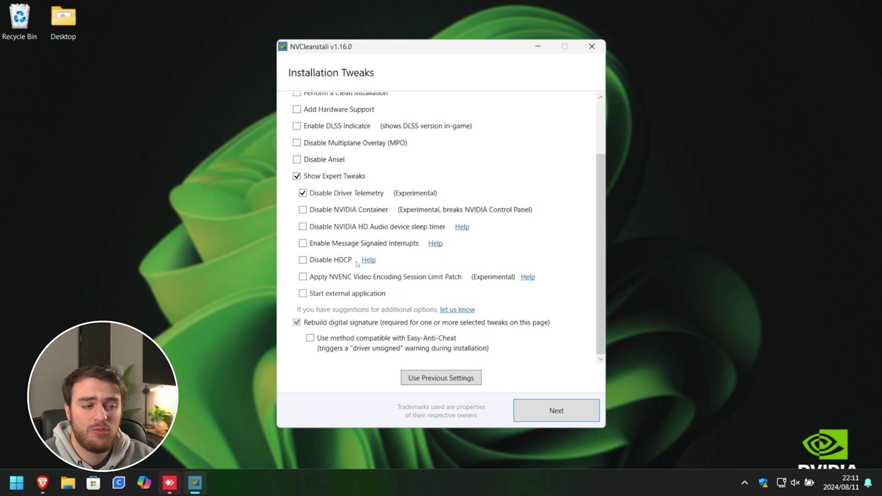
pyautogui.click(342, 195)
pyautogui.click(311, 235)
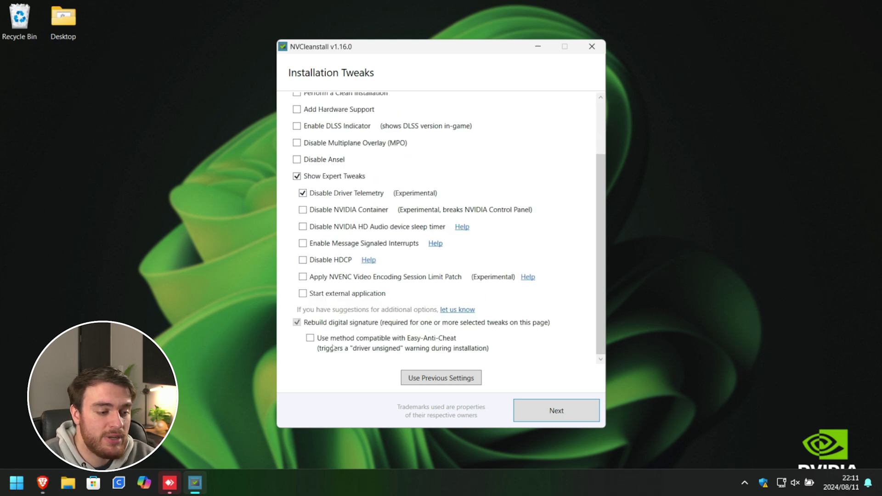
pyautogui.click(346, 195)
pyautogui.click(332, 301)
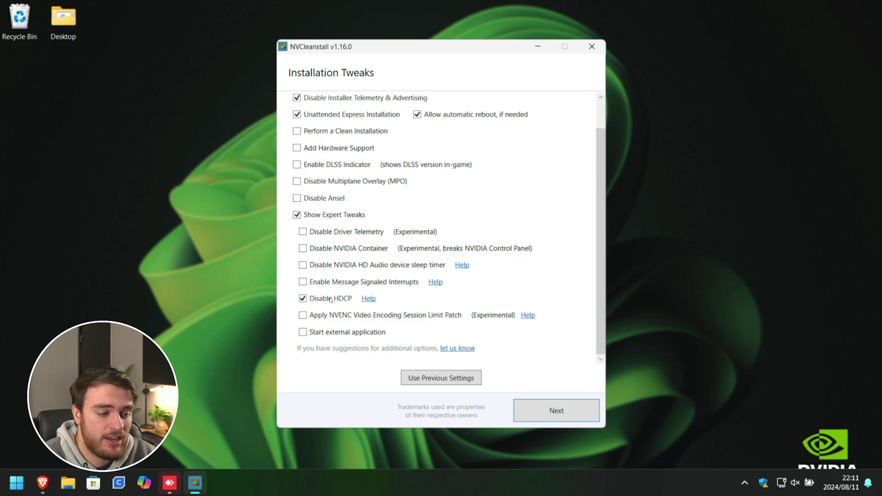
pyautogui.click(330, 300)
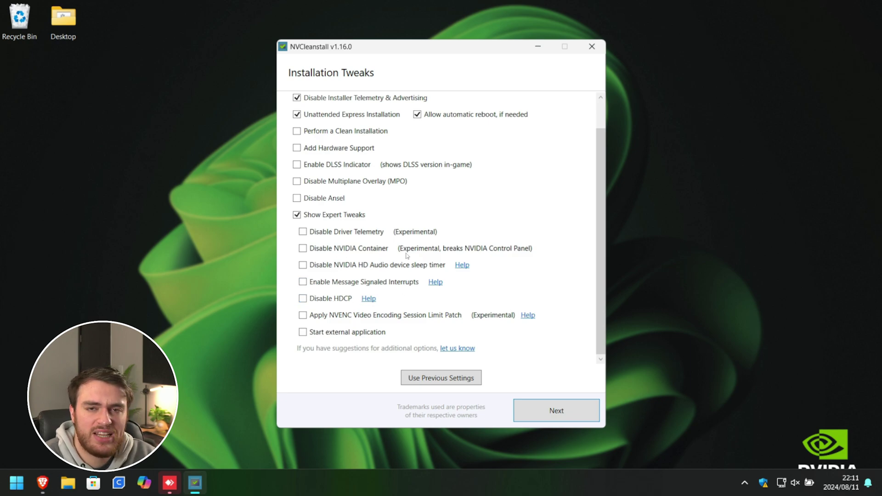
pyautogui.click(302, 316)
pyautogui.click(303, 297)
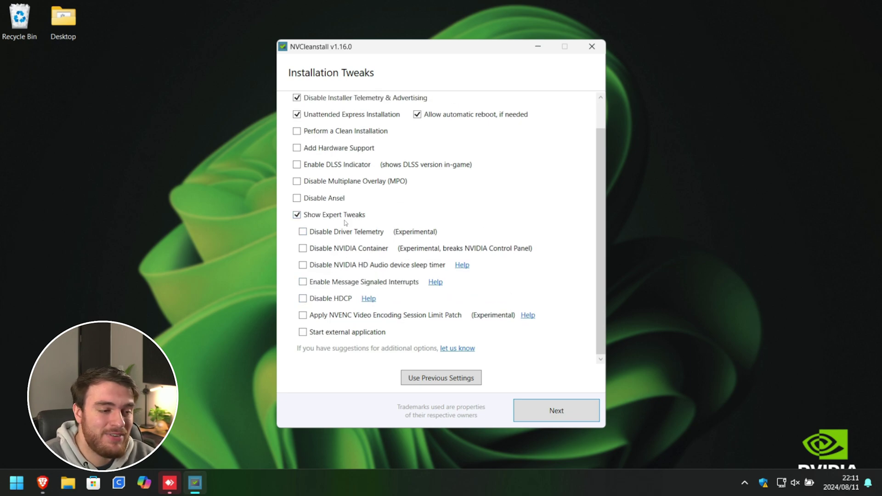
pyautogui.click(344, 217)
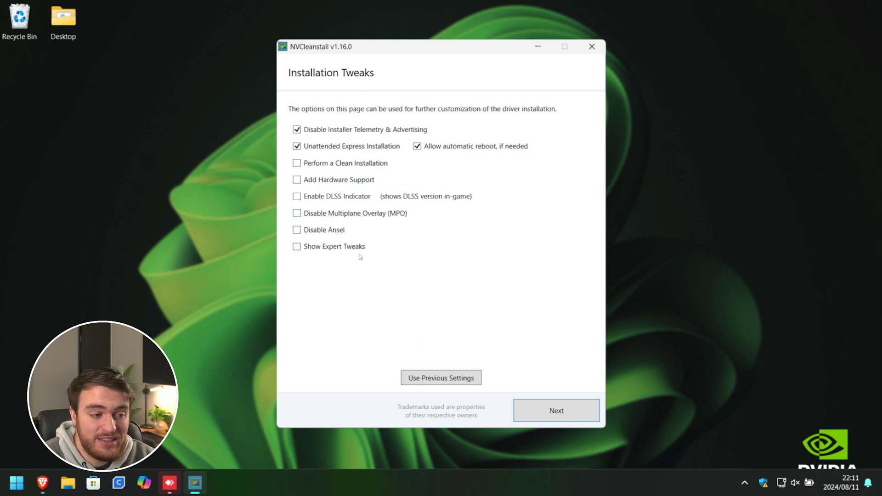
# Build the customized installer, glance at its files in the temp folder, and launch installation
pyautogui.click(551, 412)
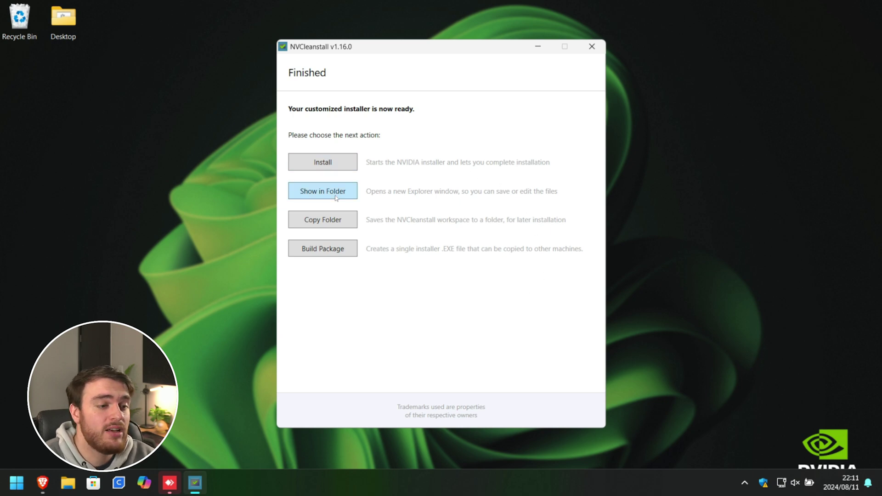
pyautogui.click(323, 192)
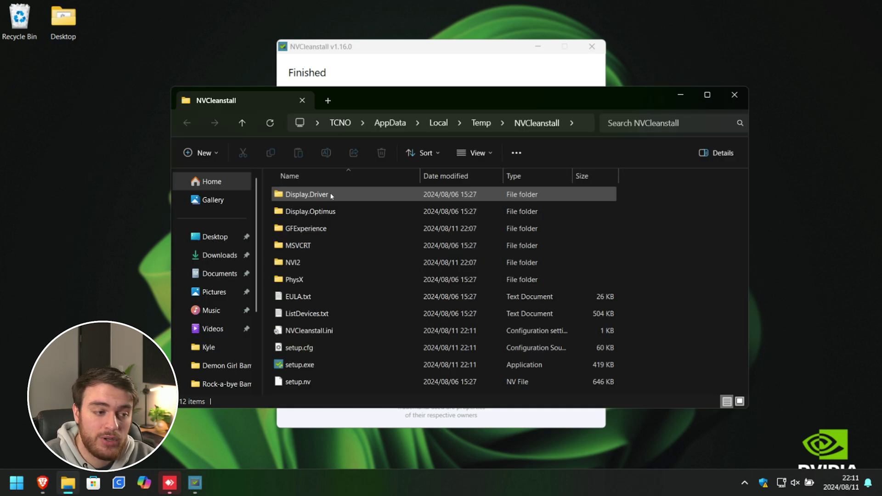
pyautogui.click(734, 95)
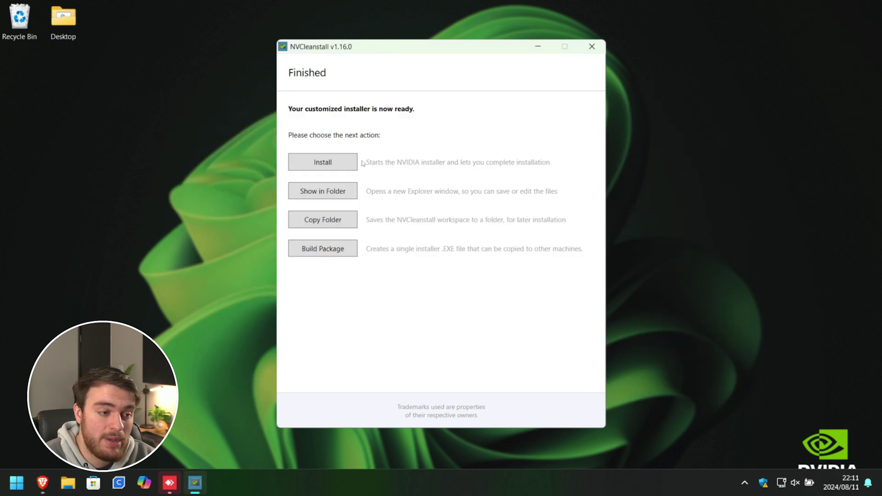
pyautogui.click(337, 162)
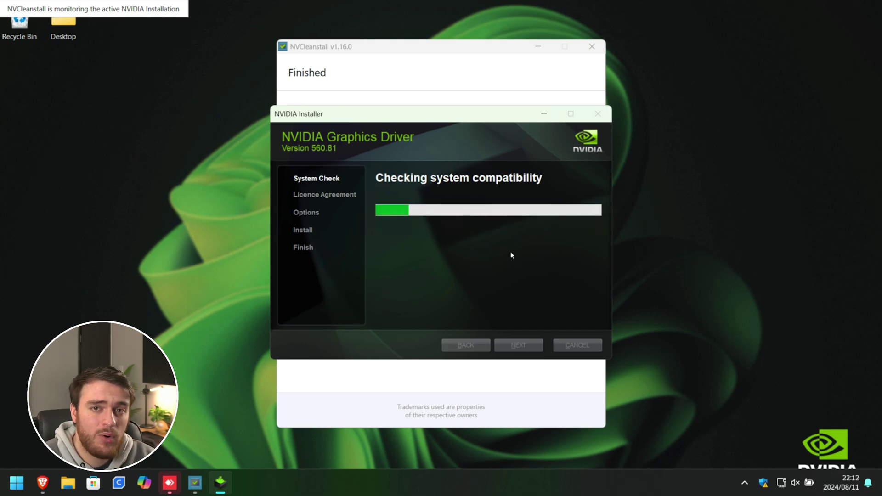
# Switch between NVCleanstall and the NVIDIA 560.81 installer while its compatibility check runs
pyautogui.click(430, 49)
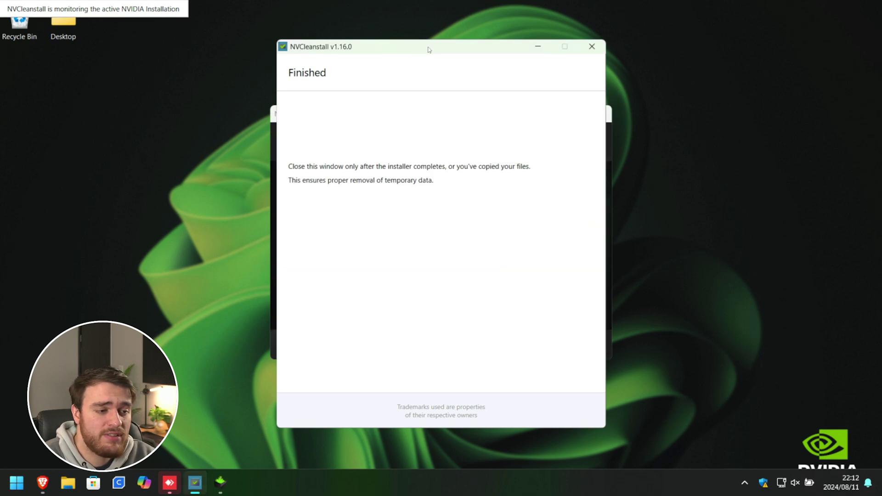
pyautogui.click(610, 158)
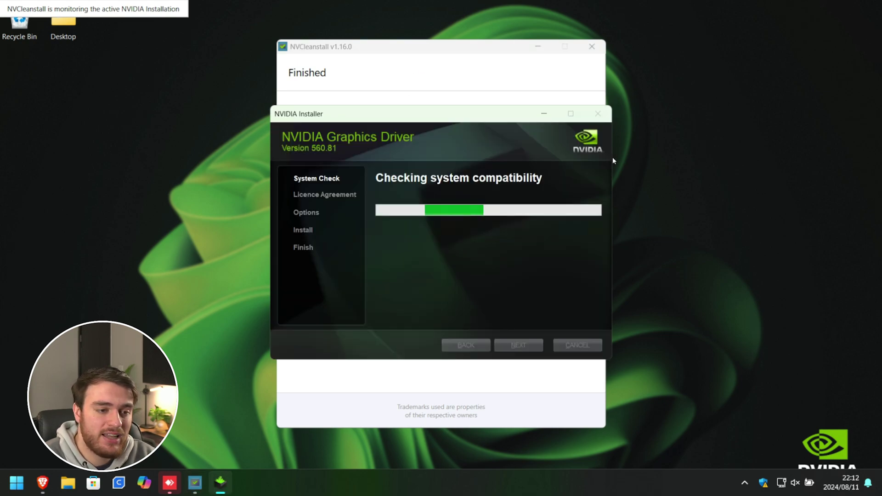